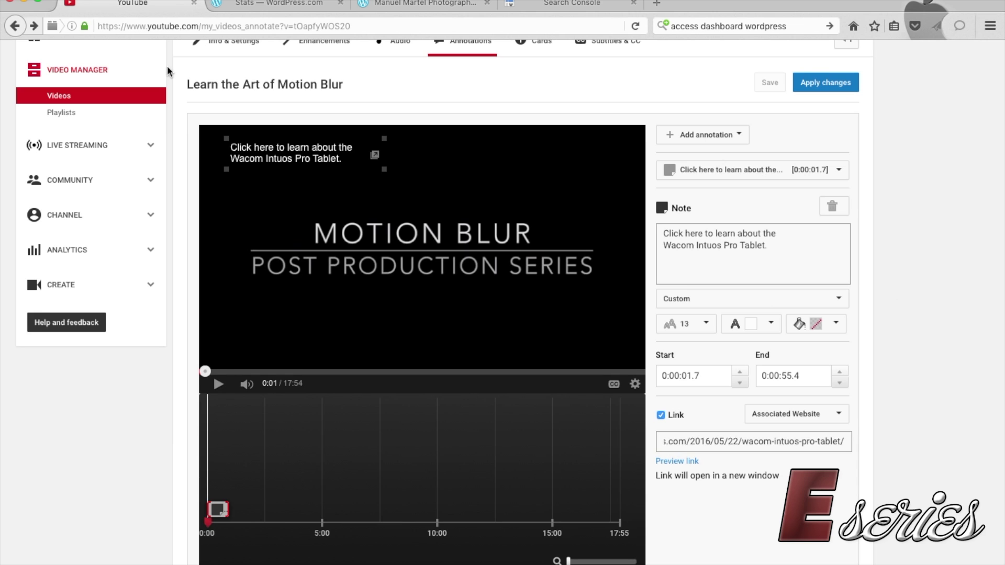
Scroll up from the Motion Blur annotation, then open and close the account menu.
scroll(15, 168, "up", 3)
left_click(978, 60)
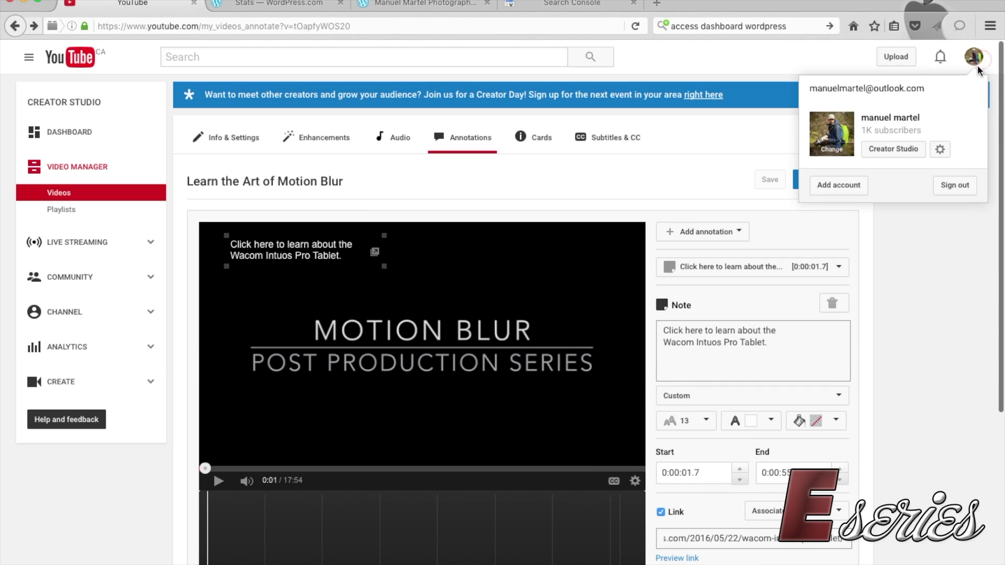
left_click(13, 263)
Go to Channel > Advanced and check the associated photography website shows Success.
left_click(80, 317)
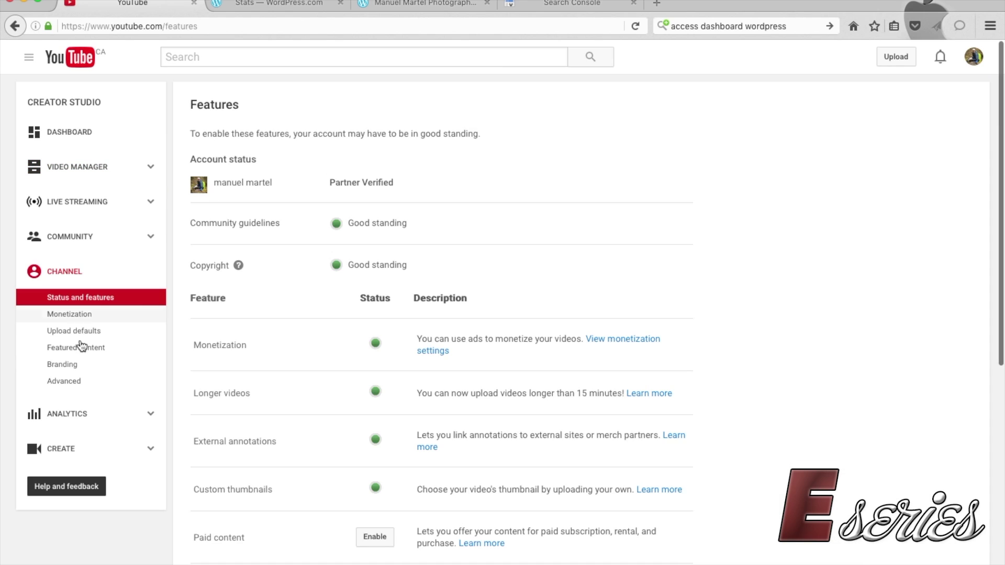
left_click(64, 382)
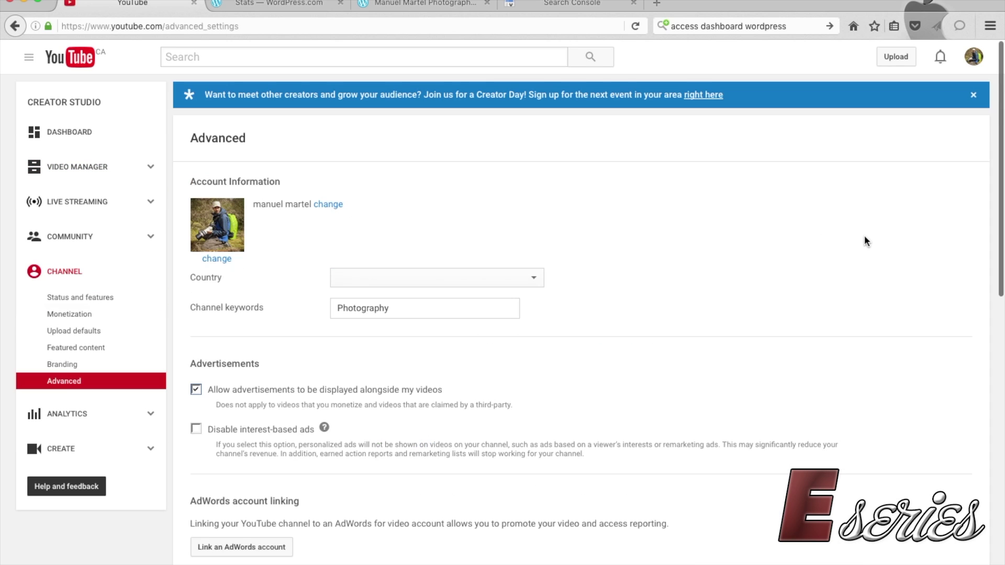
scroll(865, 238, "down", 6)
scroll(865, 241, "down", 5)
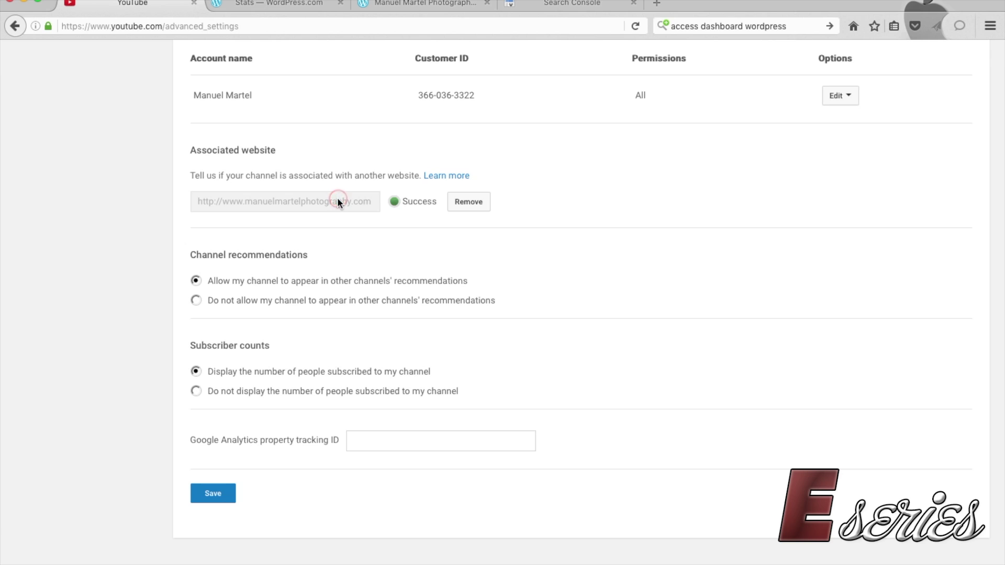
left_click(254, 193)
scroll(589, 195, "up", 1)
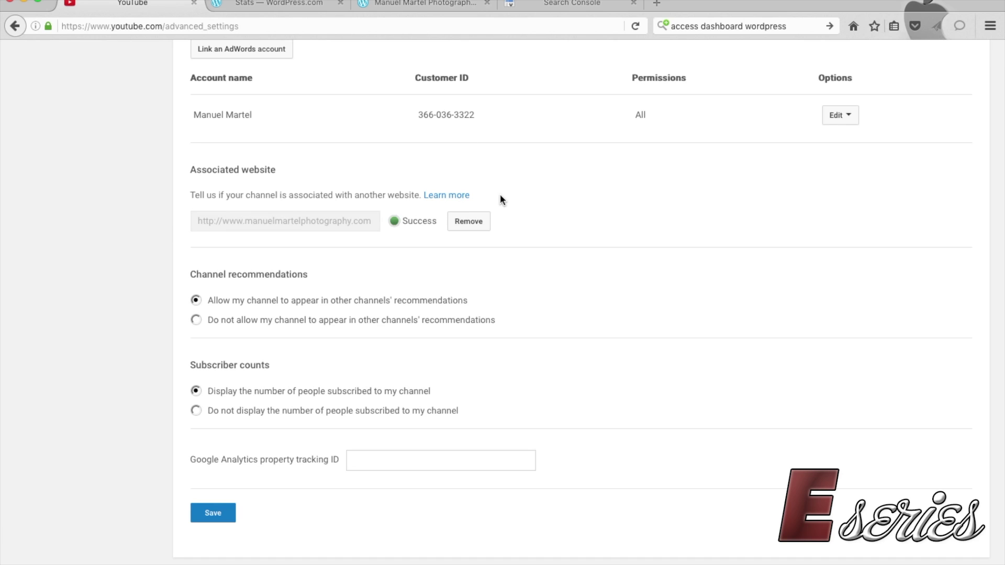
Read the help answer on associating more than one website, then follow the Search Console link.
left_click(453, 195)
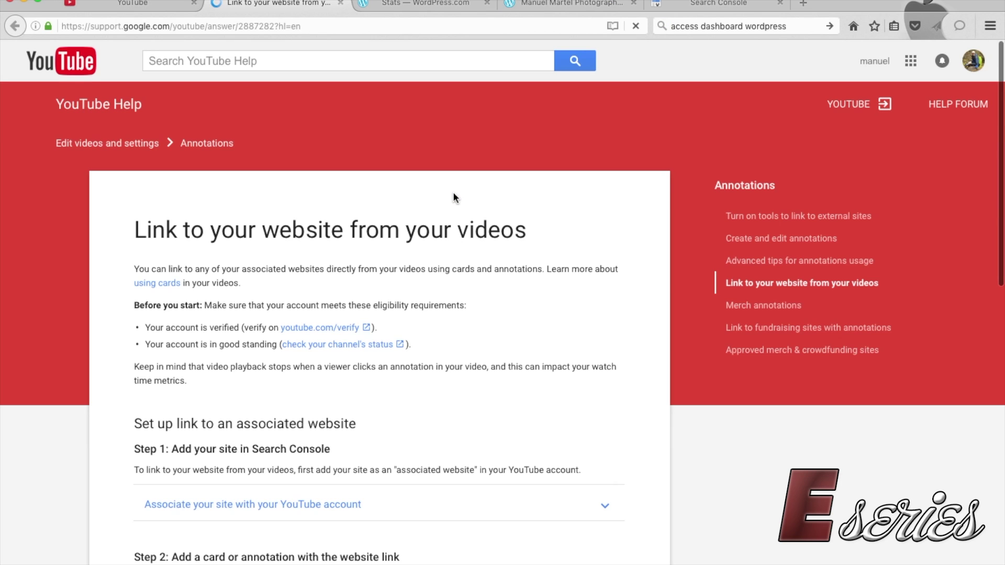
scroll(335, 234, "down", 2)
scroll(336, 234, "down", 10)
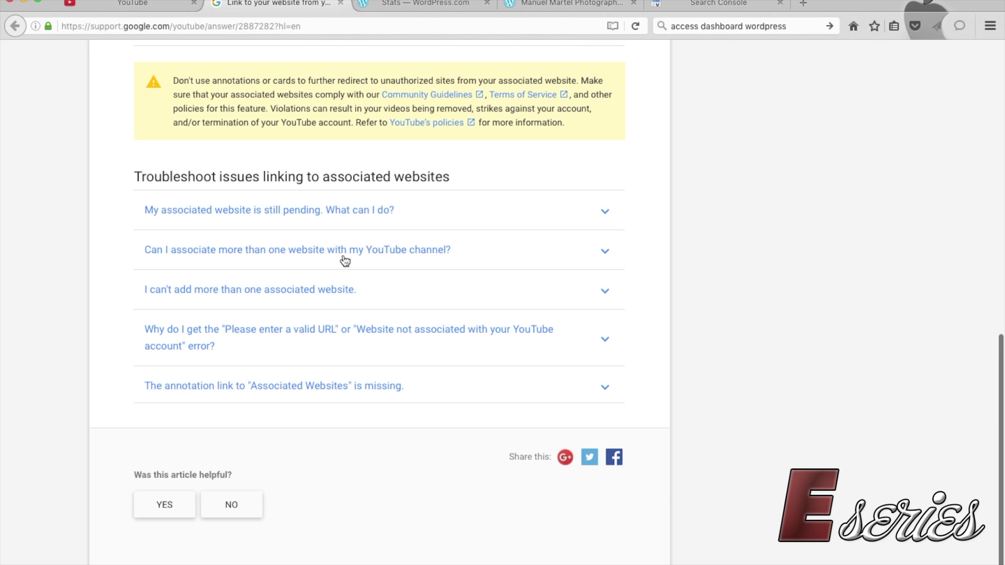
left_click(341, 255)
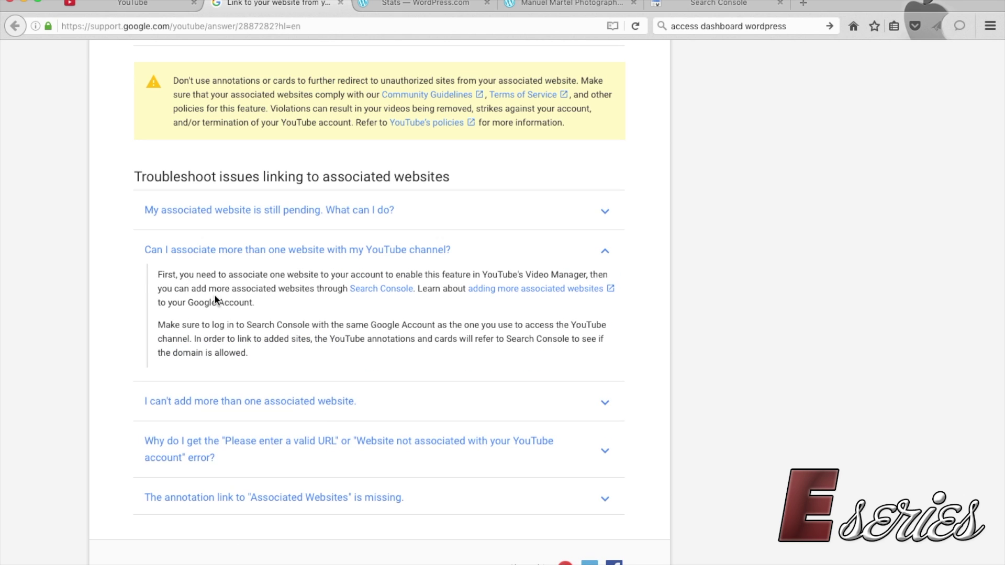
left_click(380, 292)
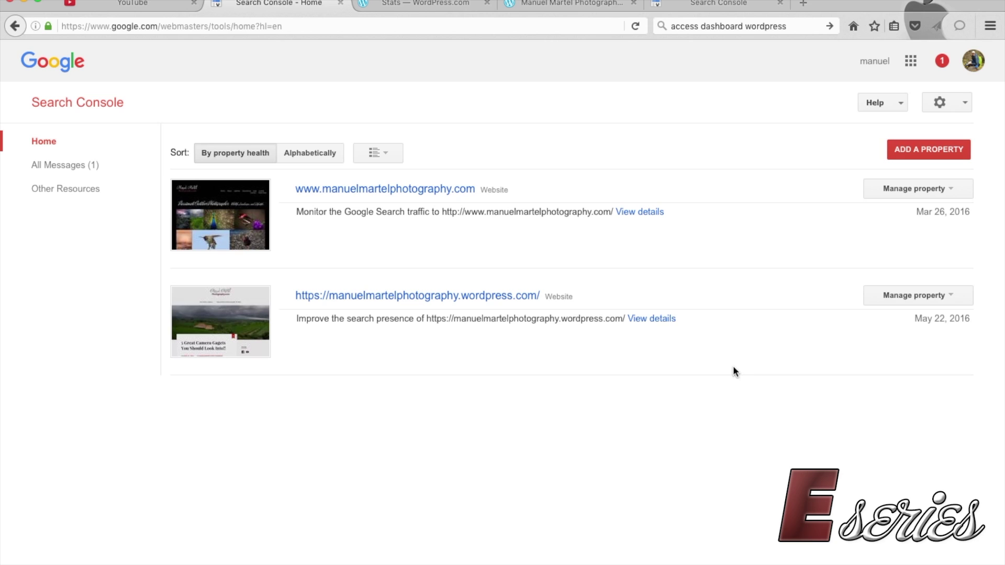
Start and cancel adding a Search Console property, then return to the blog's verification page.
left_click(909, 149)
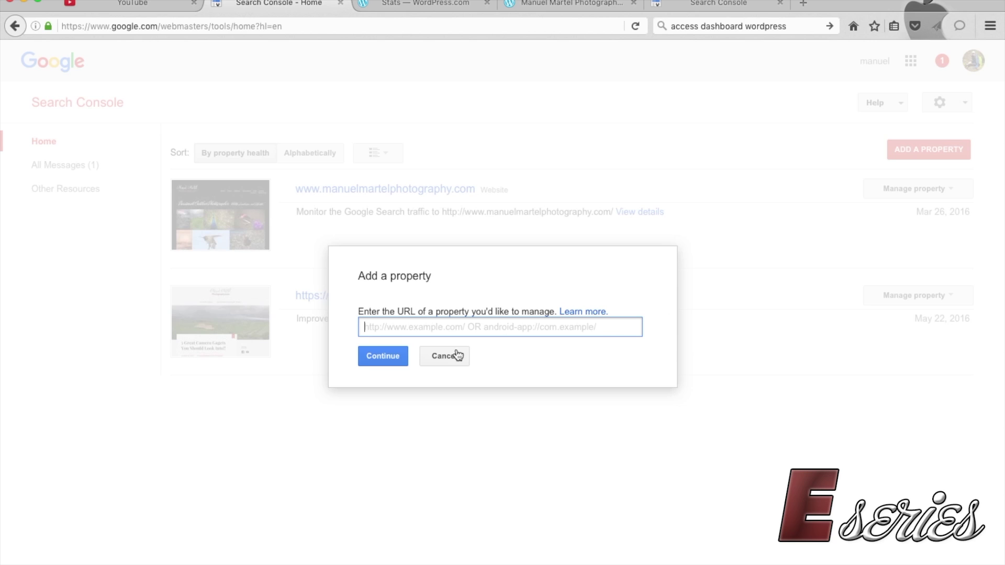
left_click(439, 357)
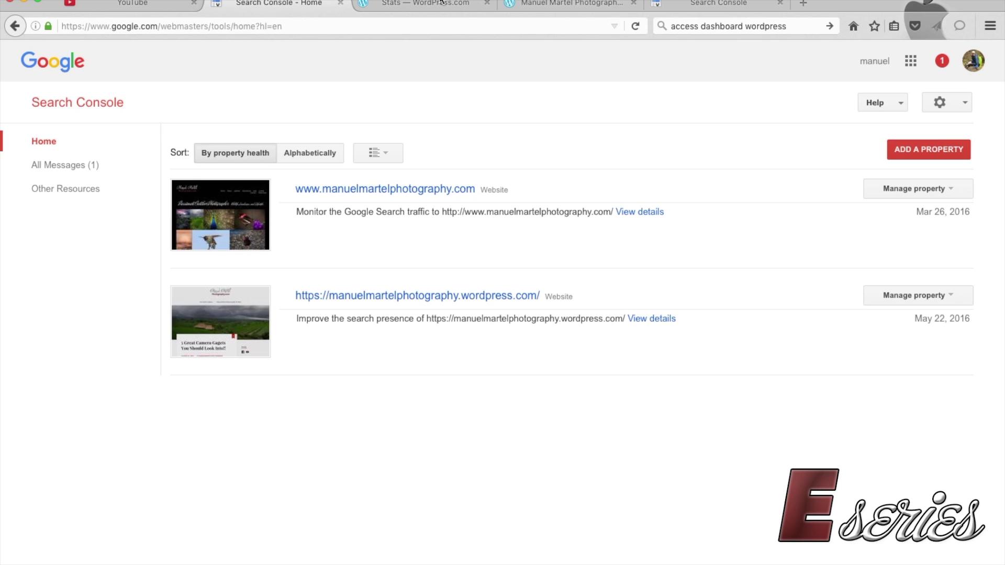
left_click(686, 5)
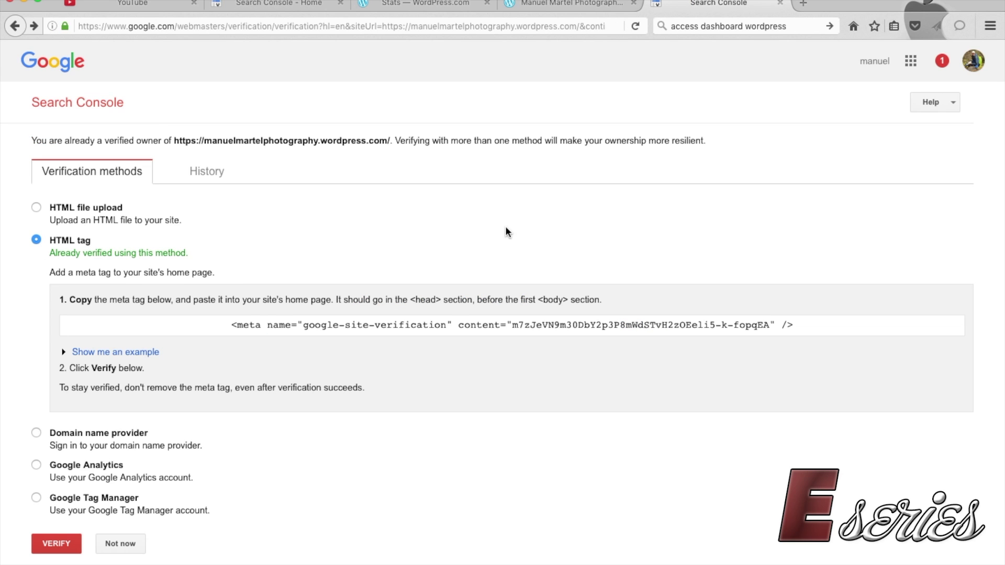
Select the full HTML-tag verification meta tag, then move to the WordPress.com Stats page.
scroll(506, 232, "down", 1)
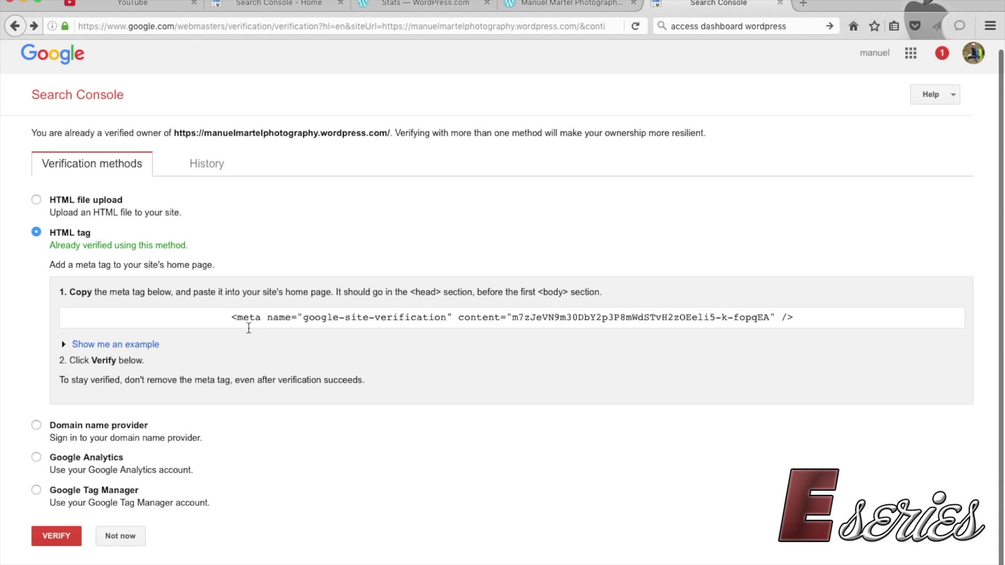
left_click_drag(225, 314, 632, 315)
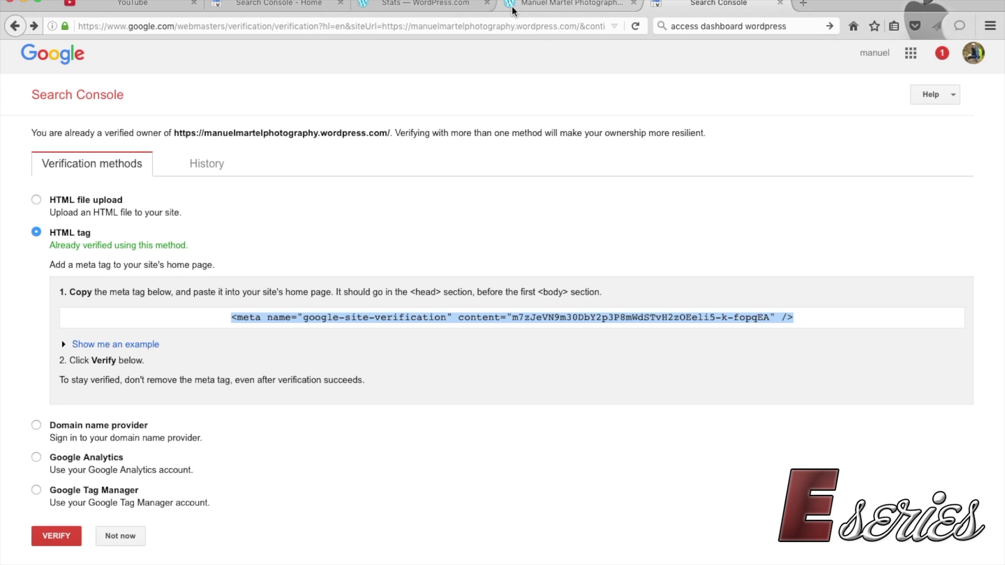
left_click(424, 4)
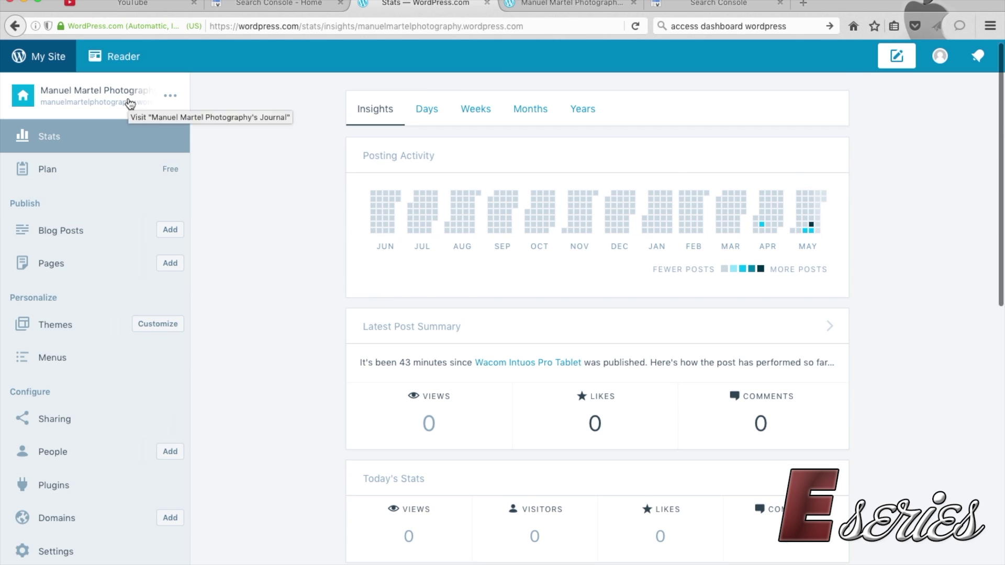
Scroll through the WordPress.com Stats page, then switch to the blog's public homepage.
scroll(130, 104, "down", 3)
scroll(130, 102, "up", 3)
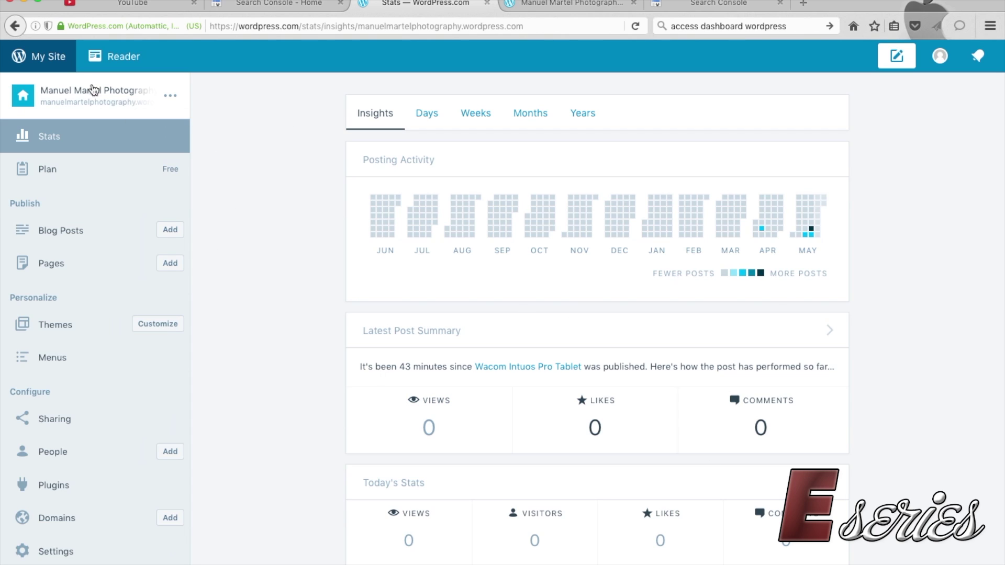
scroll(86, 318, "down", 1)
scroll(85, 318, "down", 10)
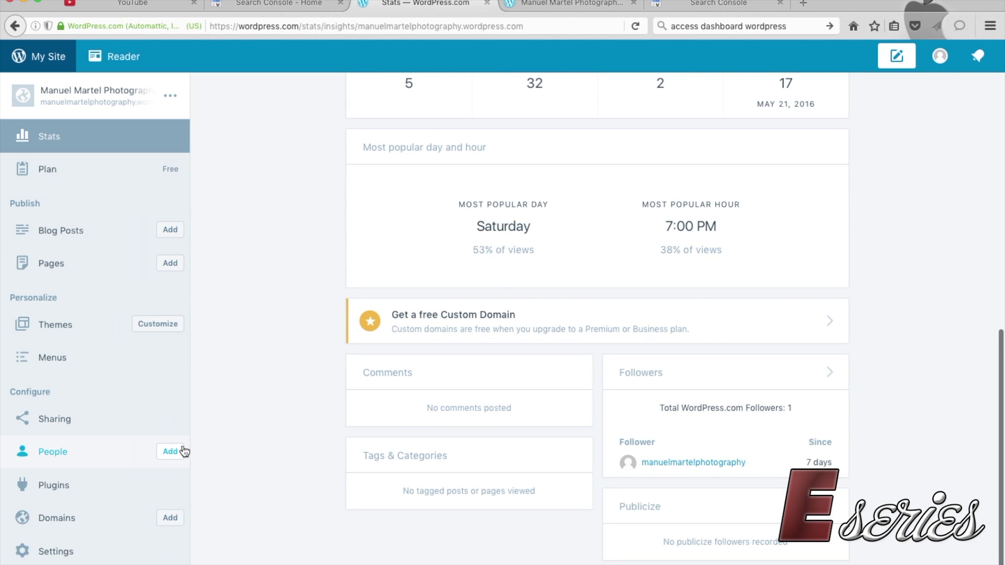
scroll(184, 452, "up", 10)
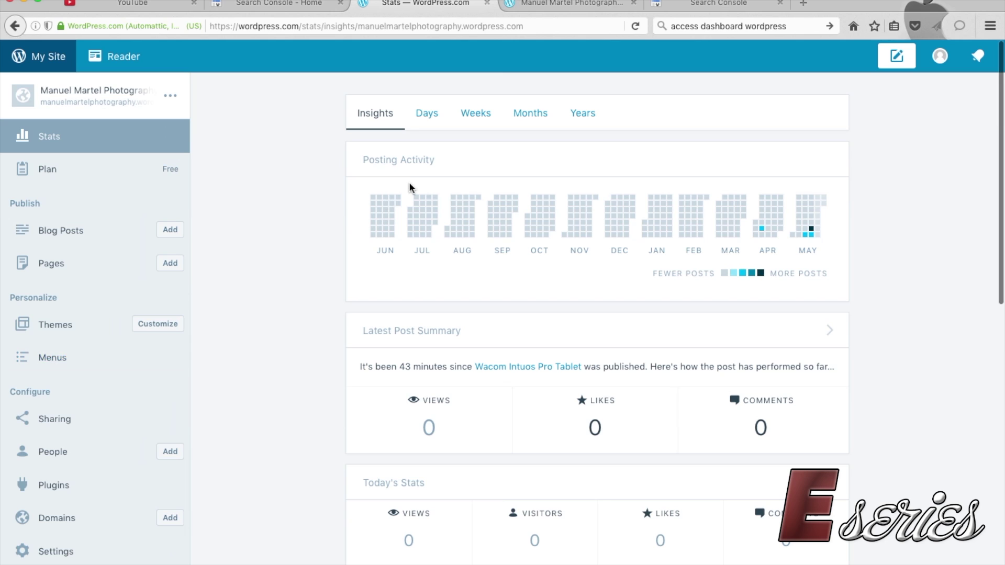
left_click(541, 6)
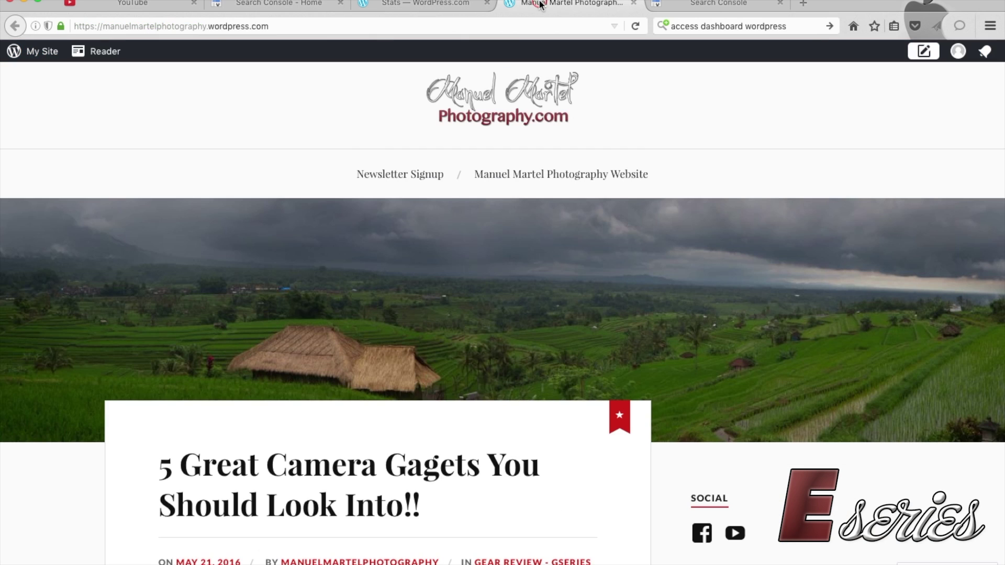
Append /wp-admin to the blog's URL to load its admin Dashboard.
left_click(274, 29)
left_click(274, 28)
type("/")
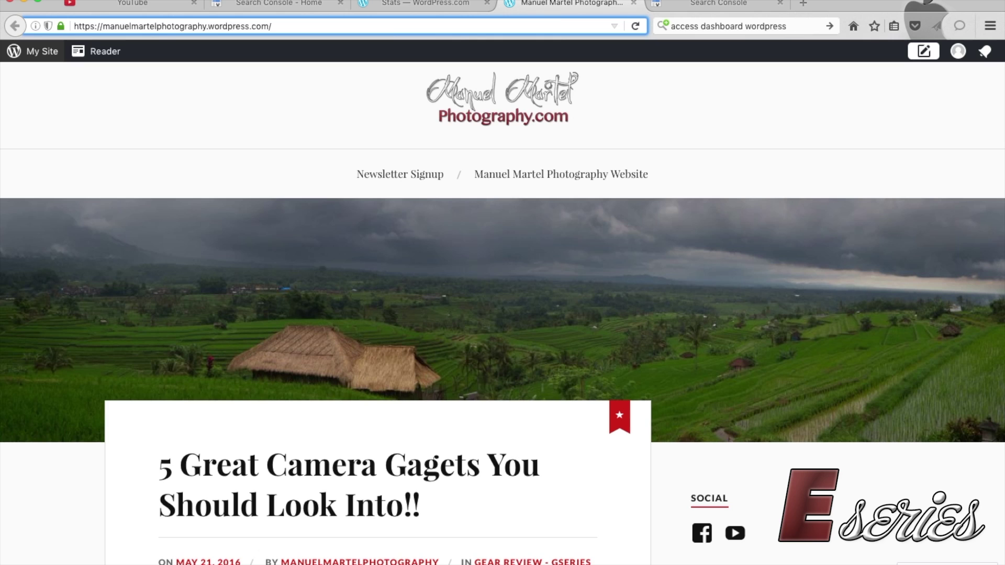
type("wp-admin")
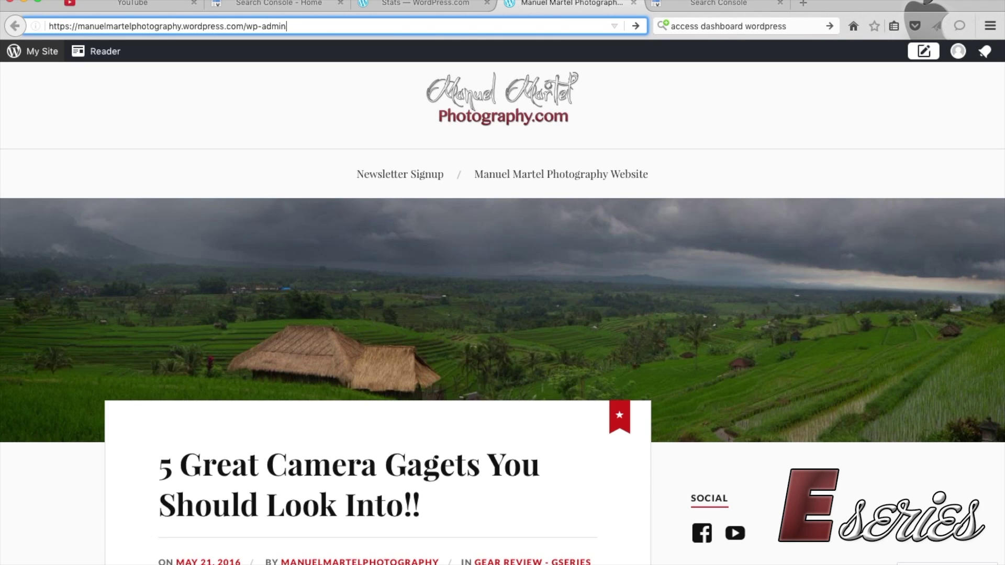
key("Return")
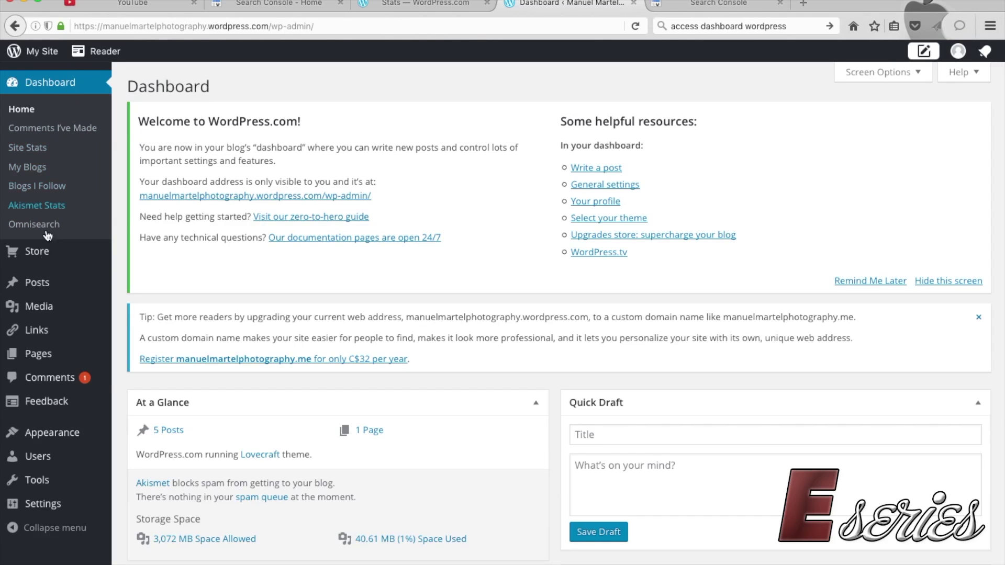
Under Tools, check the Google Webmaster Tools verification code, then return to Search Console's verification page.
mouse_move(45, 334)
mouse_move(45, 359)
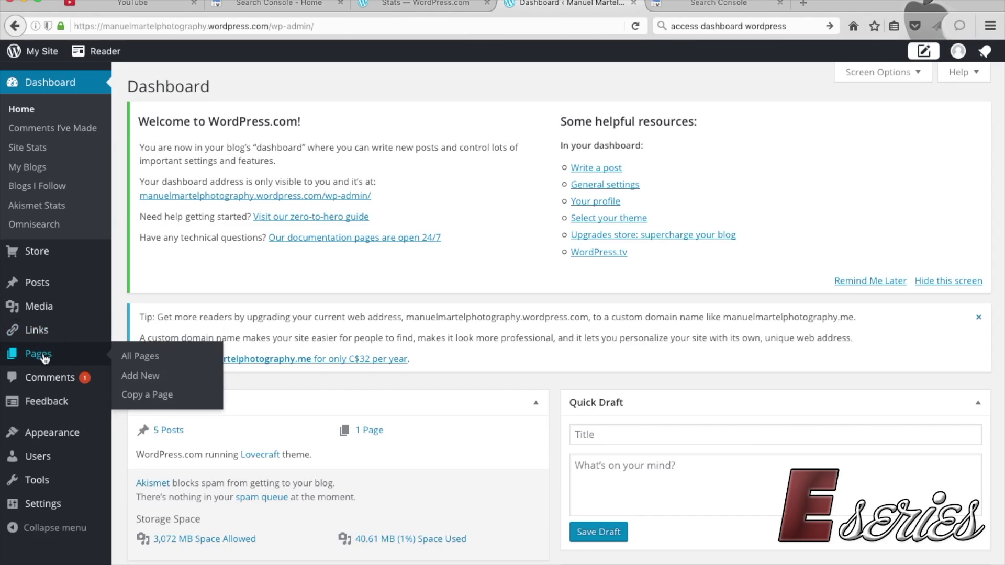
left_click(37, 481)
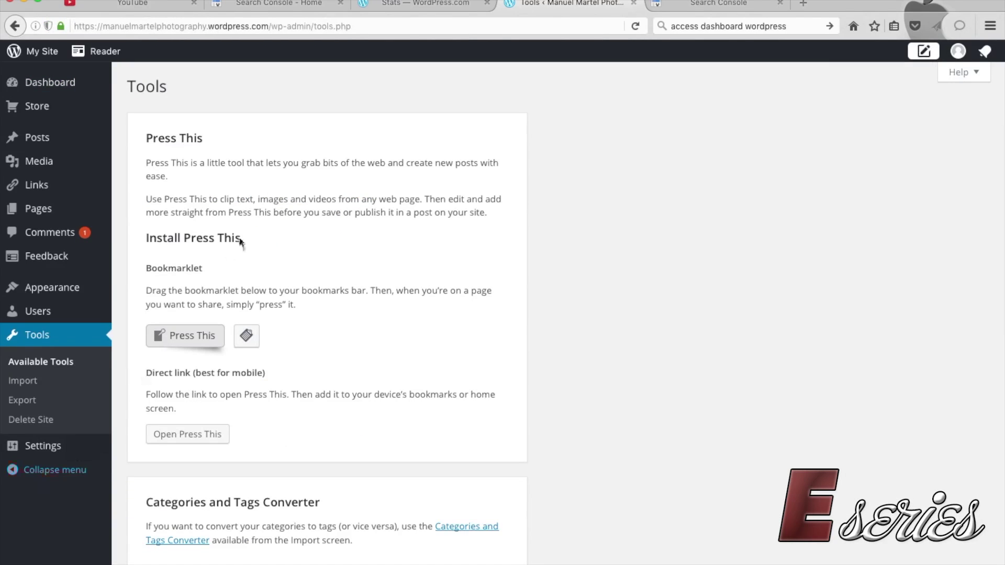
scroll(239, 237, "down", 10)
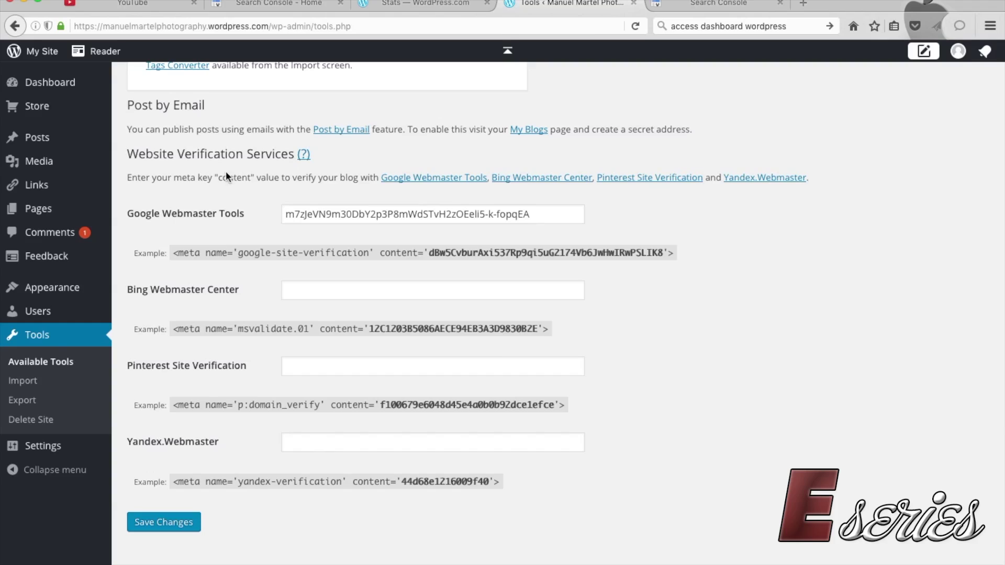
double_click(400, 214)
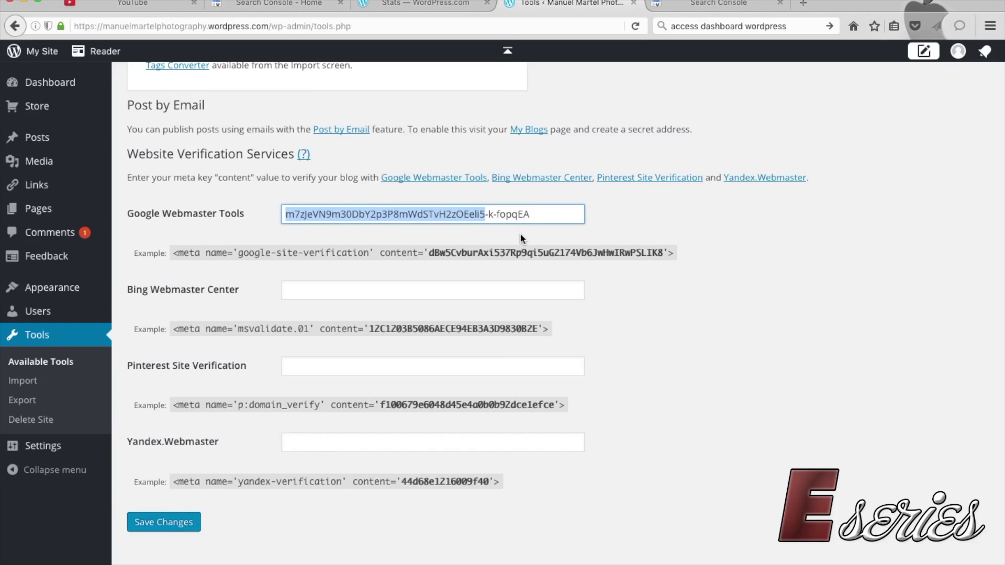
left_click(736, 4)
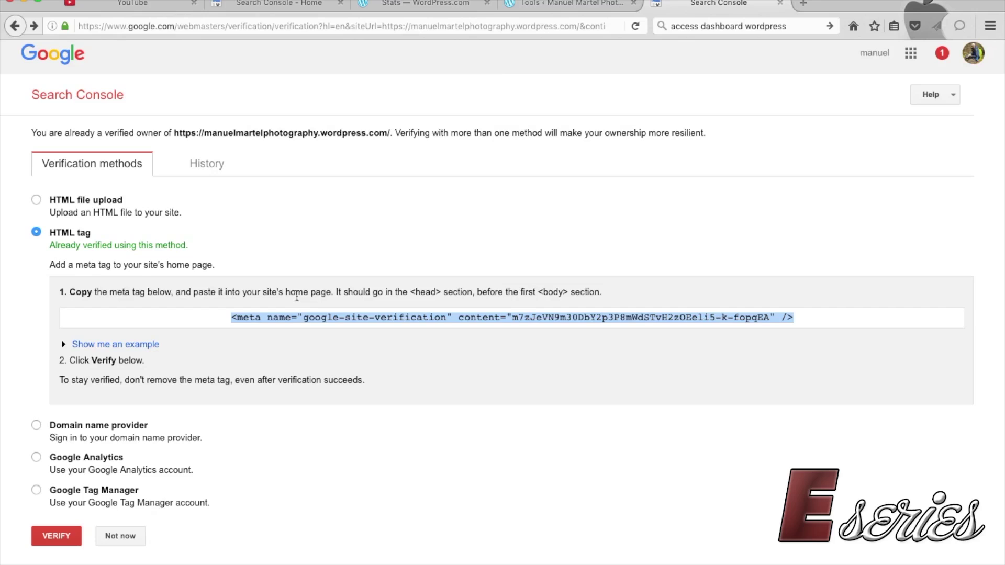
Verify the WordPress blog via the HTML tag method and view the Search Console property list.
left_click(44, 541)
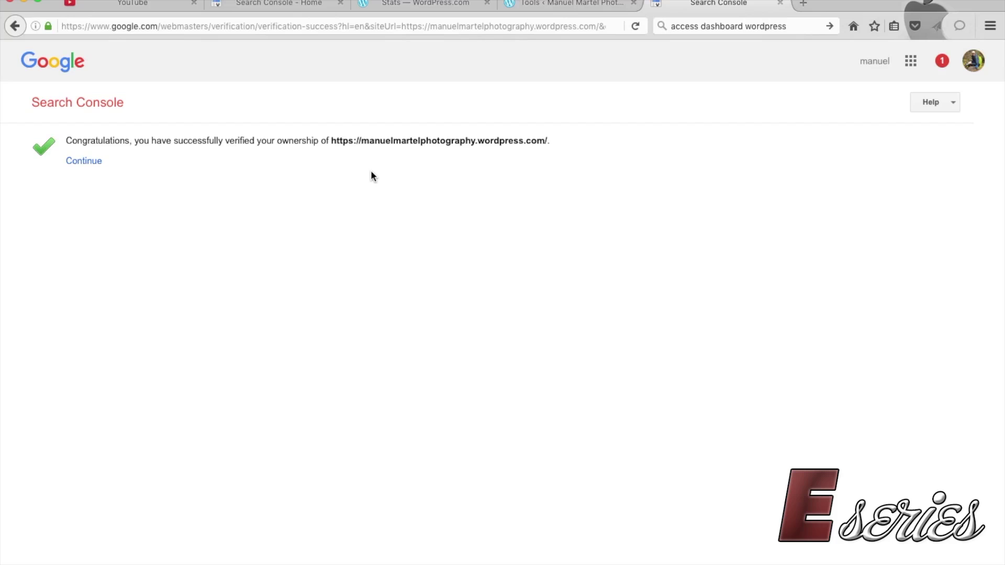
left_click(296, 3)
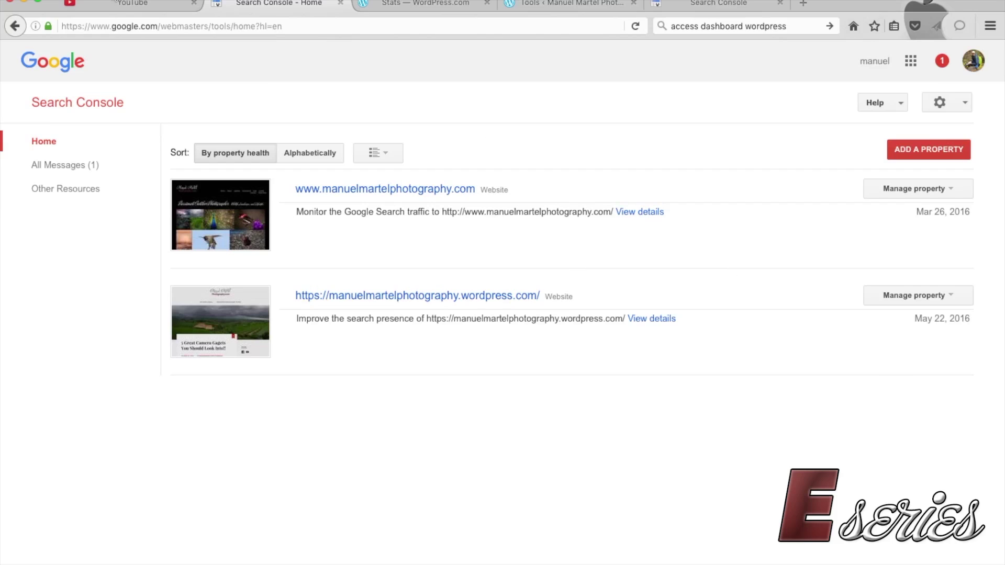
In the Video Manager, open Learn the Art of Motion Blur for editing.
left_click(147, 7)
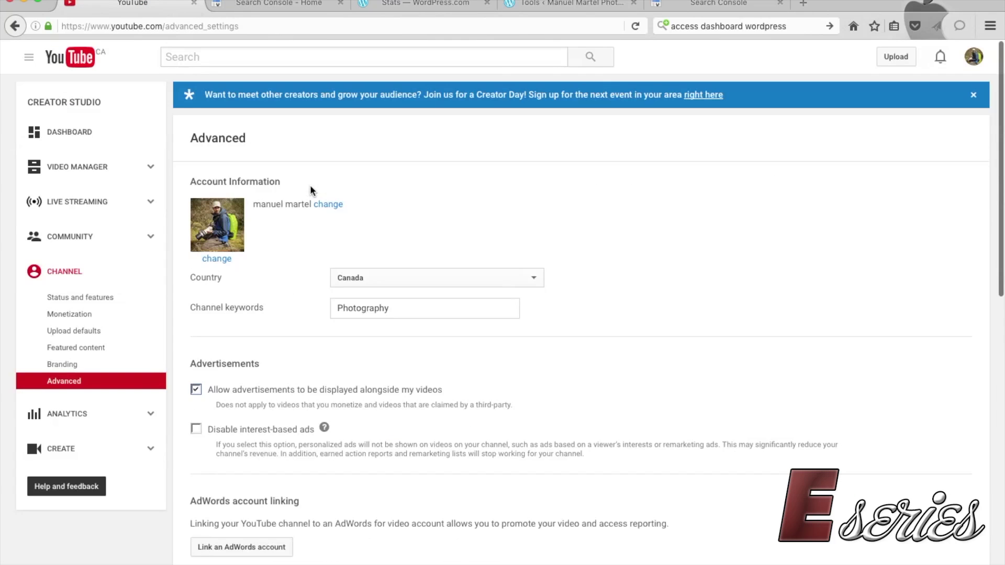
left_click(83, 168)
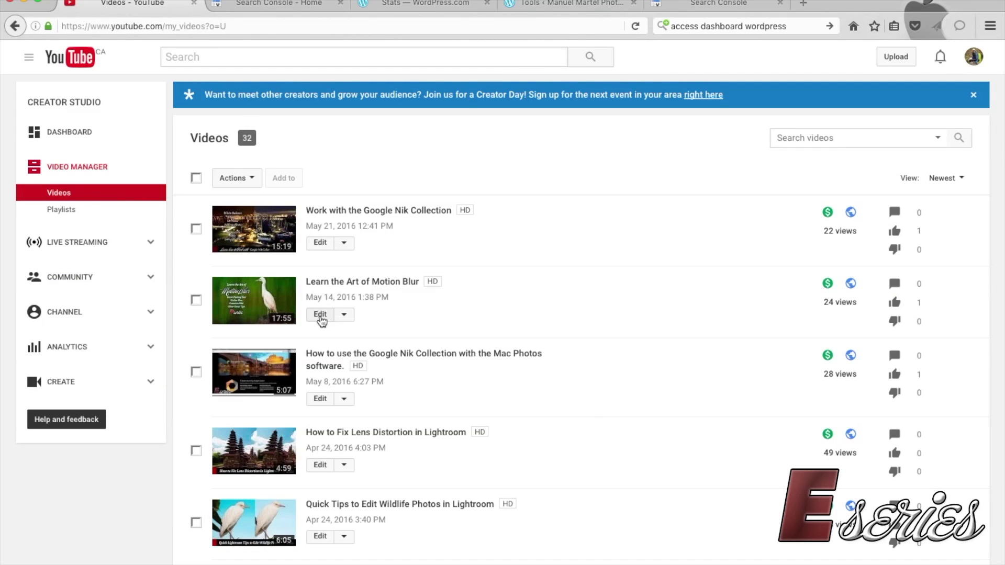
left_click(321, 315)
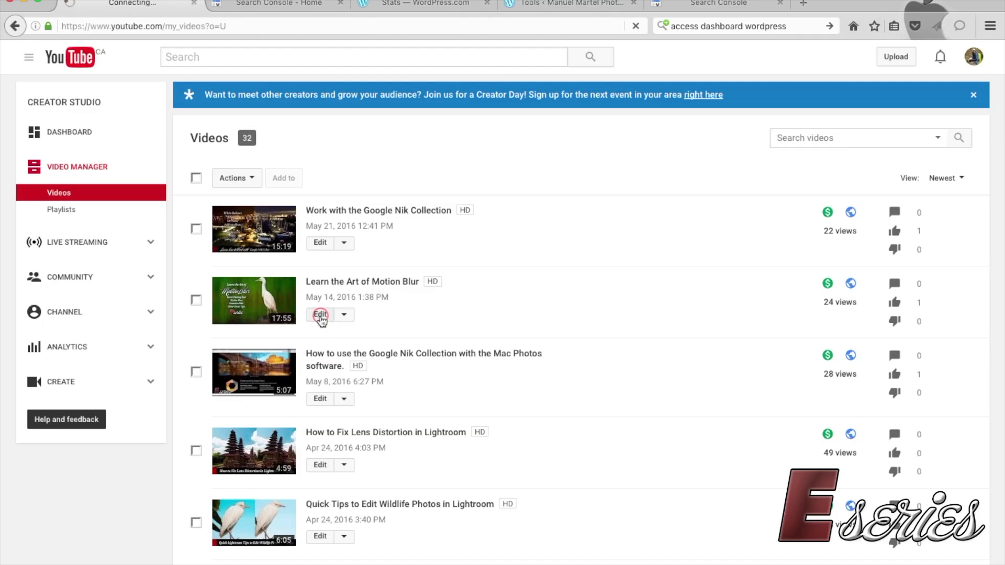